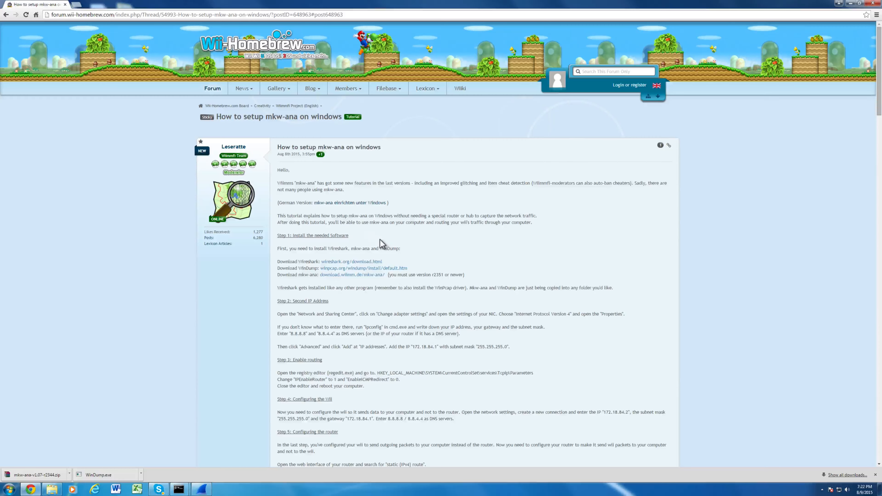
Look at the mkw-ana cygwin folder in the file explorer and return to the setup tutorial in the browser.
{"action": "scroll", "coordinate": [383, 243], "scroll_direction": "down", "scroll_amount": 1}
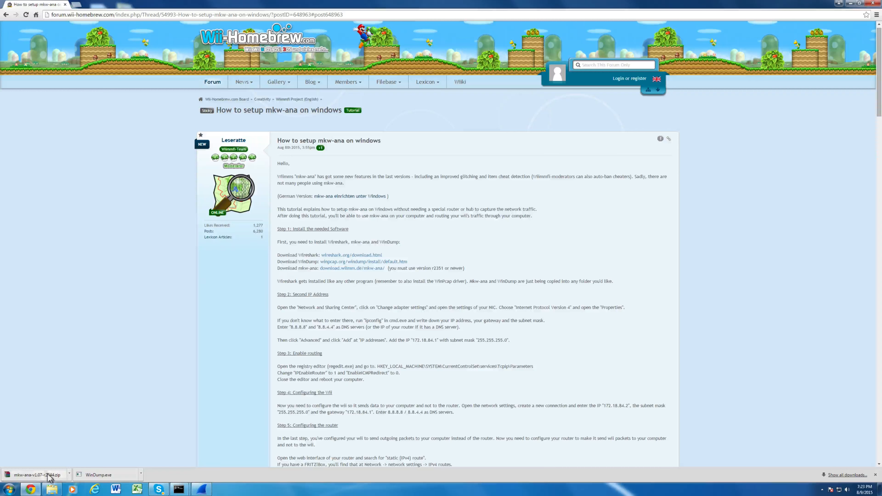
{"action": "left_click", "coordinate": [52, 490]}
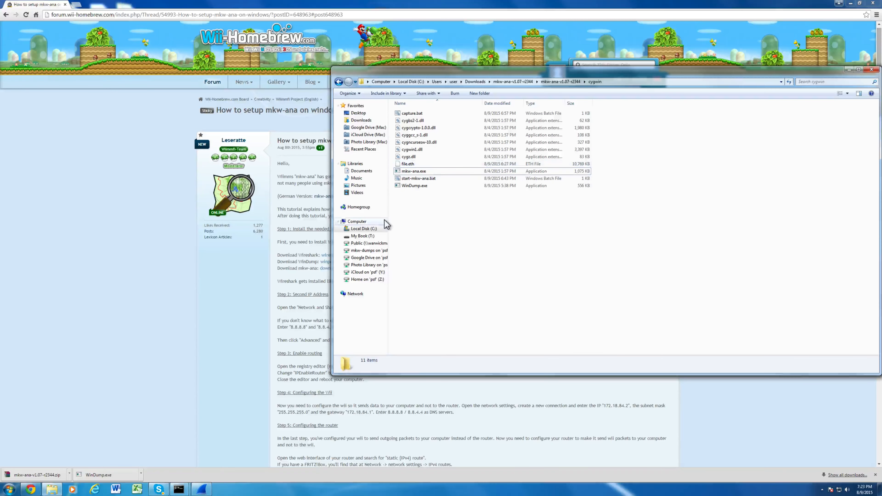
{"action": "left_click", "coordinate": [251, 291]}
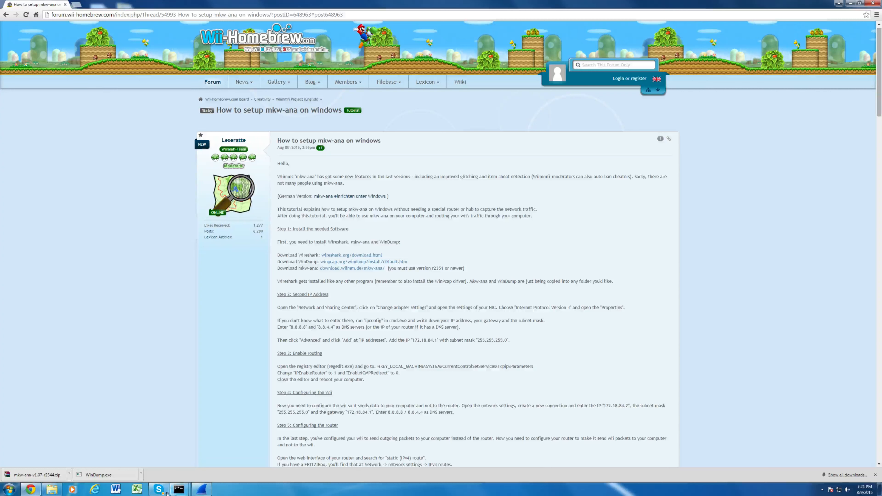
Find the network connections and open the Internet Protocol Version 4 (TCP/IPv4) properties of Local Area Connection.
{"action": "left_click", "coordinate": [8, 490]}
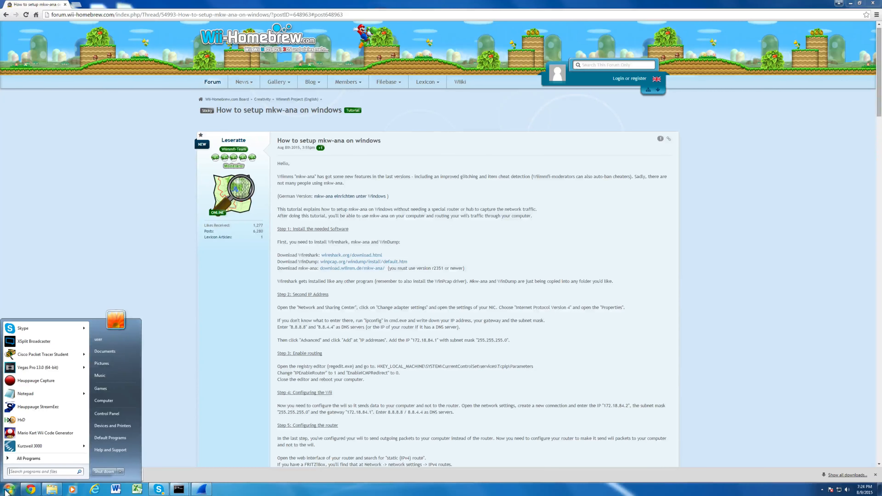
{"action": "type", "text": "view networ"}
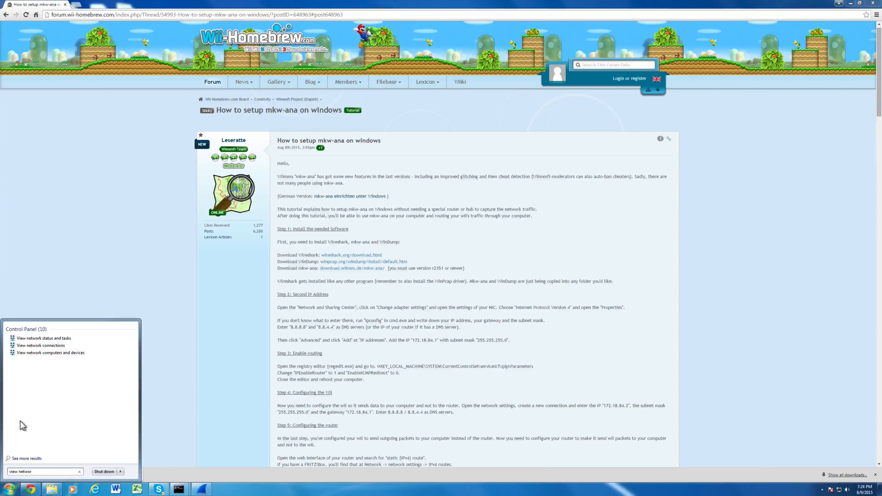
{"action": "left_click", "coordinate": [58, 346]}
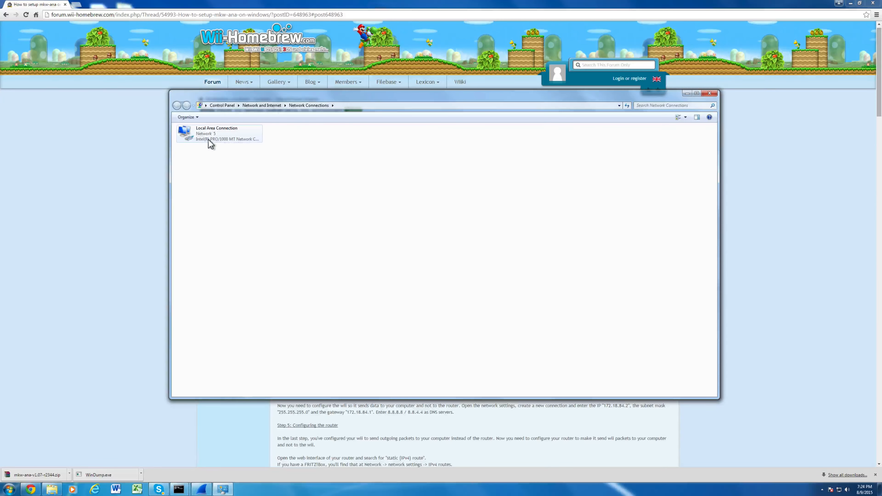
{"action": "double_click", "coordinate": [225, 135]}
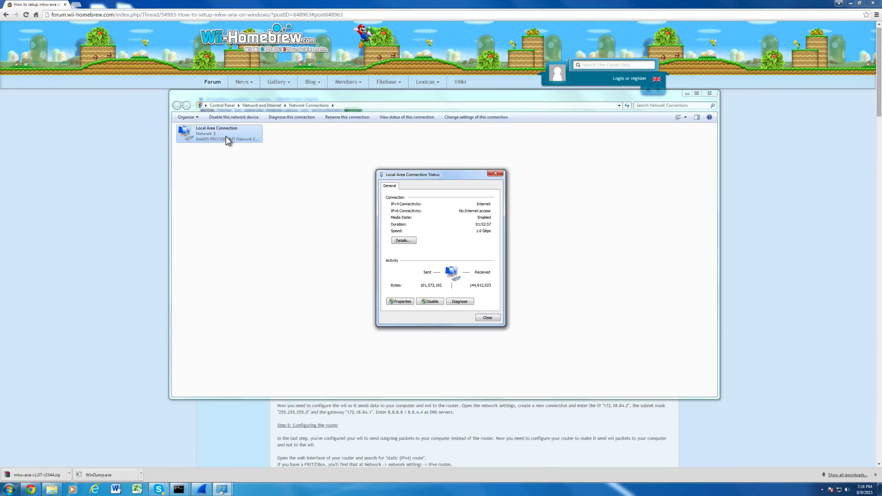
{"action": "left_click", "coordinate": [402, 302]}
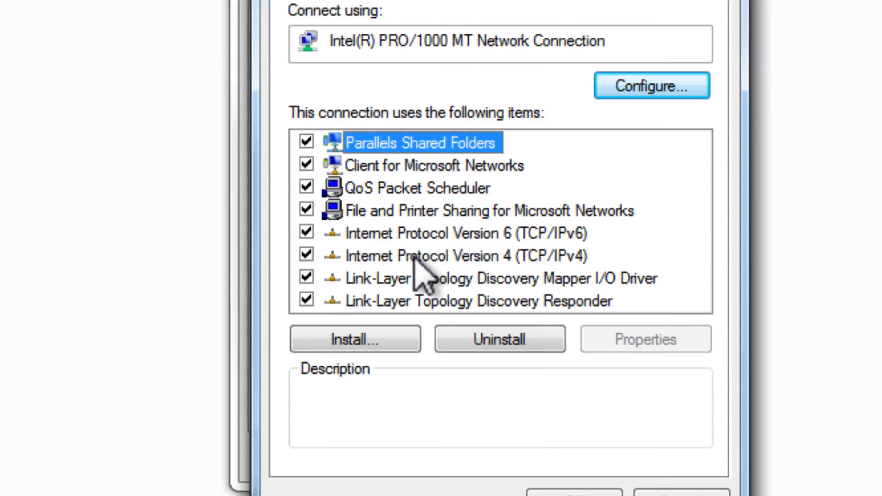
{"action": "left_click", "coordinate": [415, 259]}
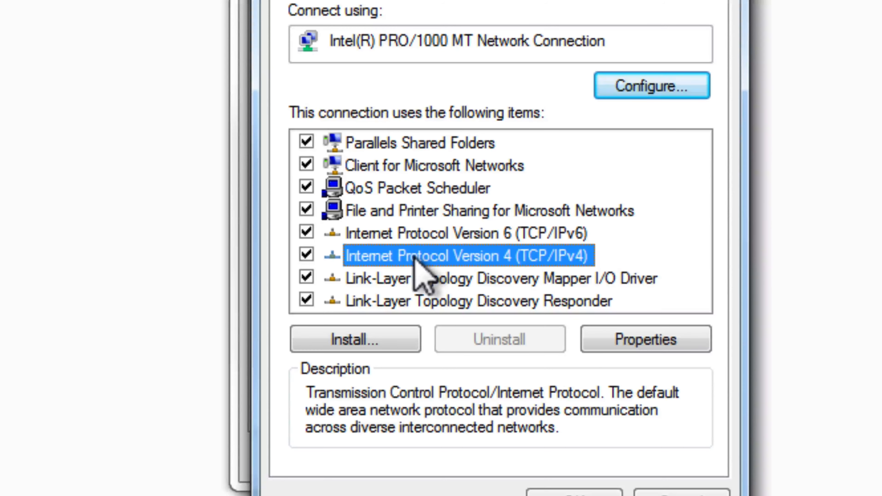
{"action": "left_click", "coordinate": [647, 344]}
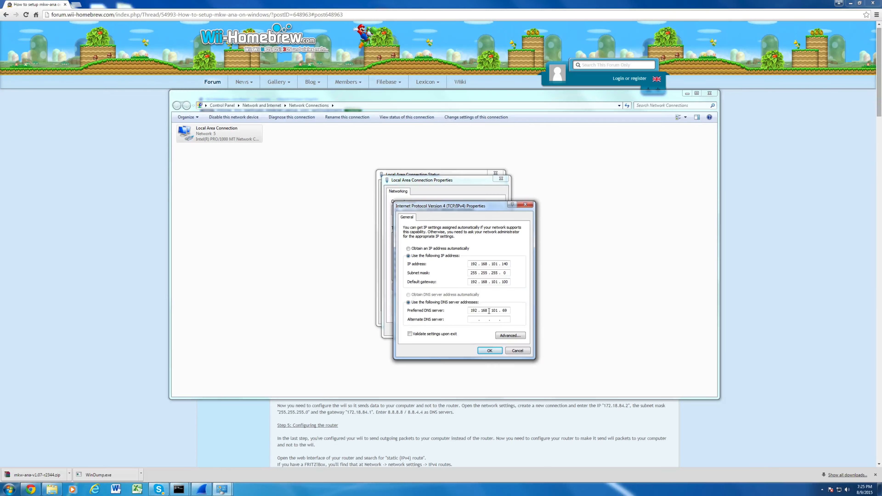
Run ipconfig in a command prompt to check the IP address, subnet mask and gateway, and close the prompt.
{"action": "key", "text": "super+r"}
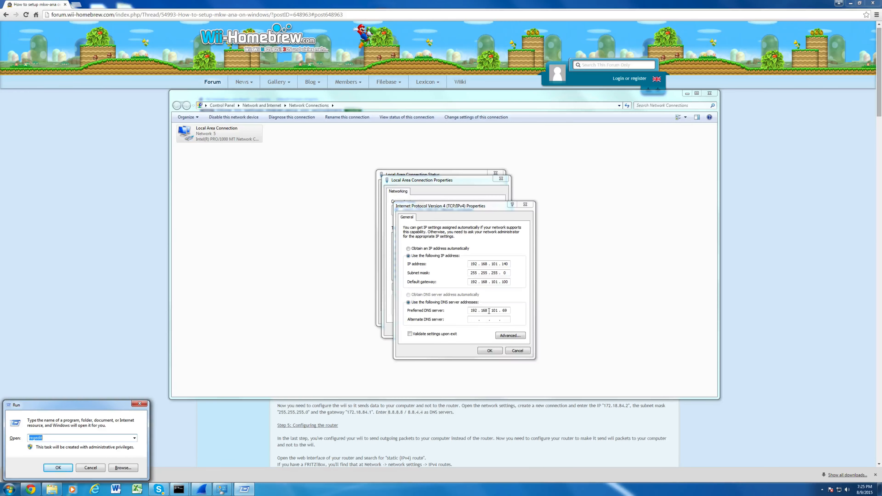
{"action": "type", "text": "cmd"}
{"action": "key", "text": "Return"}
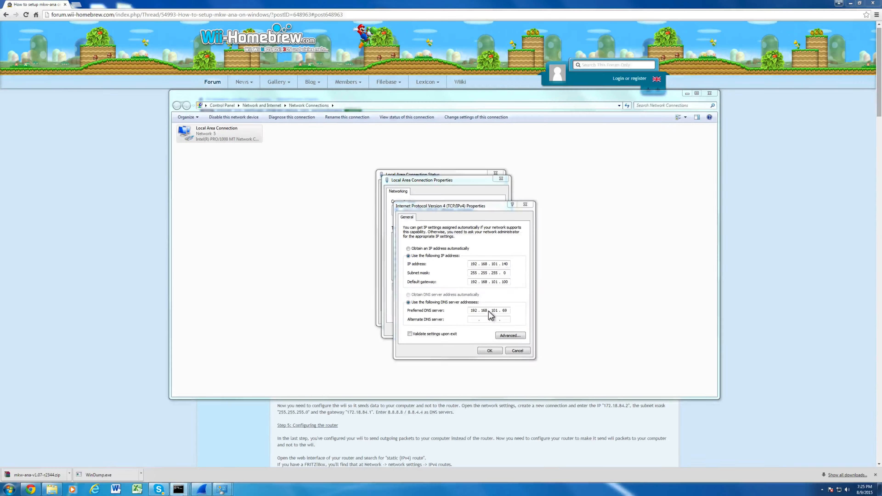
{"action": "type", "text": "ipconfig"}
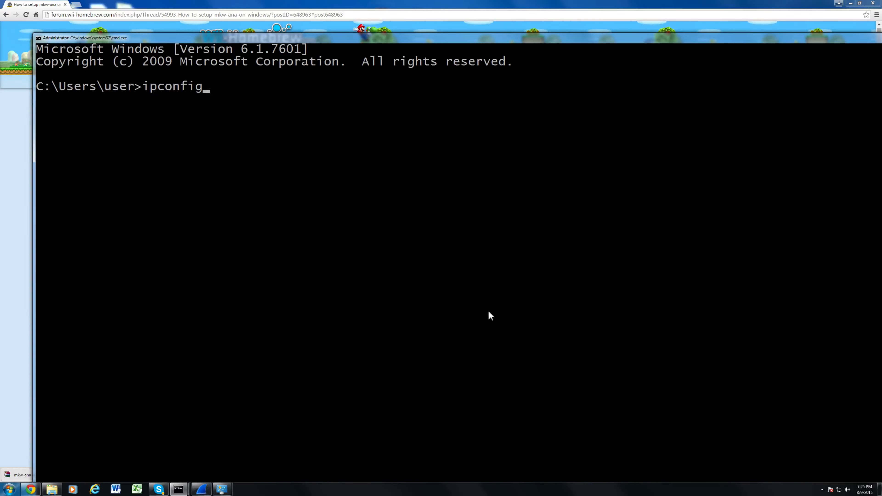
{"action": "key", "text": "Return"}
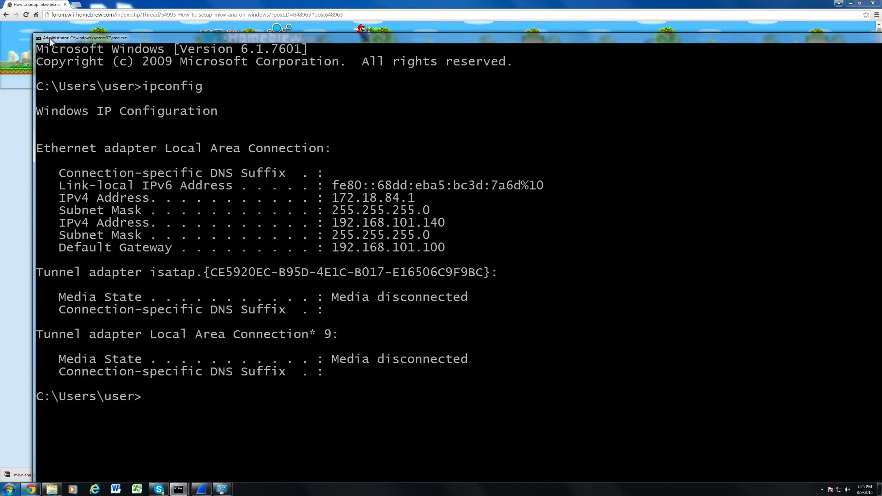
{"action": "double_click", "coordinate": [38, 38]}
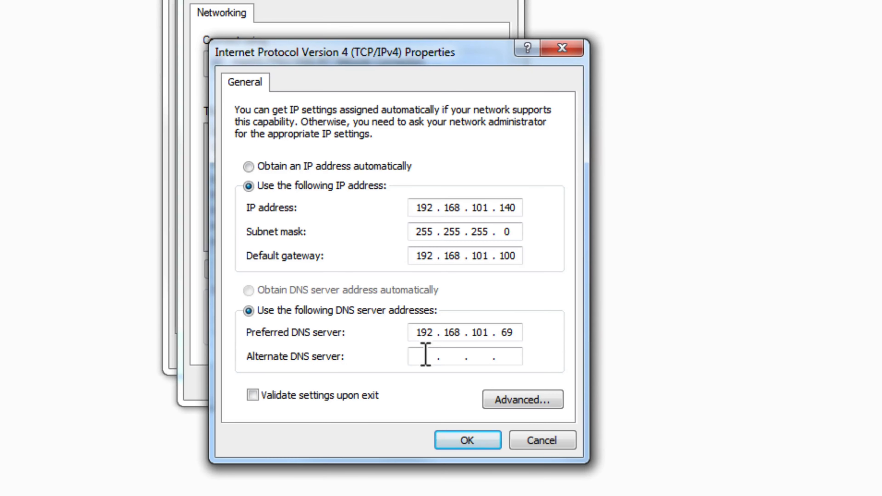
Open the advanced TCP/IP settings and view the dialog for adding another IP address without entering one.
{"action": "left_click", "coordinate": [518, 401]}
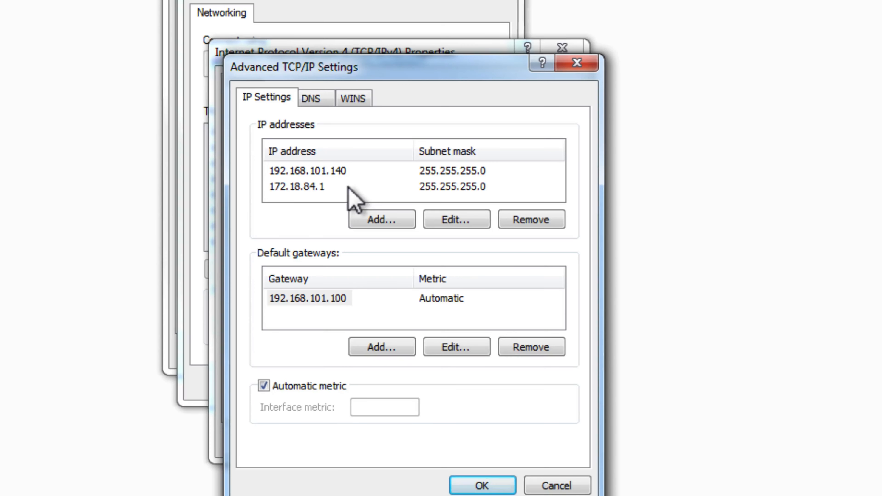
{"action": "left_click", "coordinate": [318, 187]}
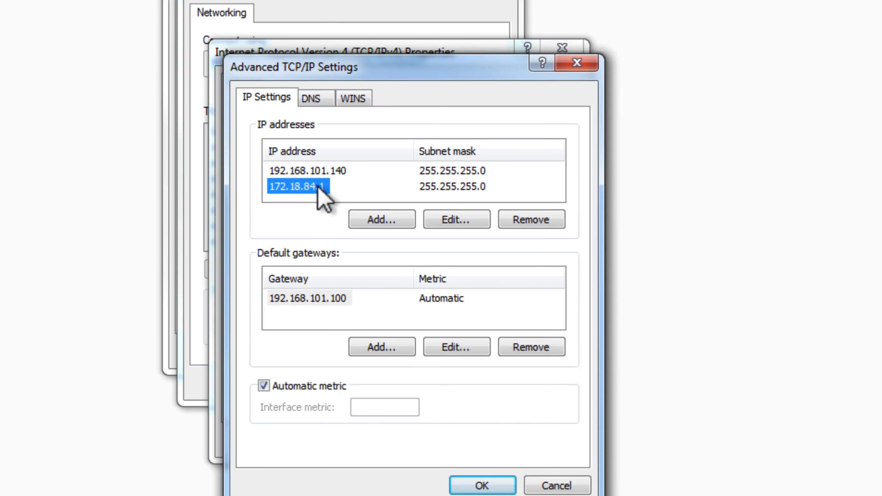
{"action": "left_click", "coordinate": [356, 217]}
{"action": "left_click_drag", "start_coordinate": [374, 155], "coordinate": [410, 237]}
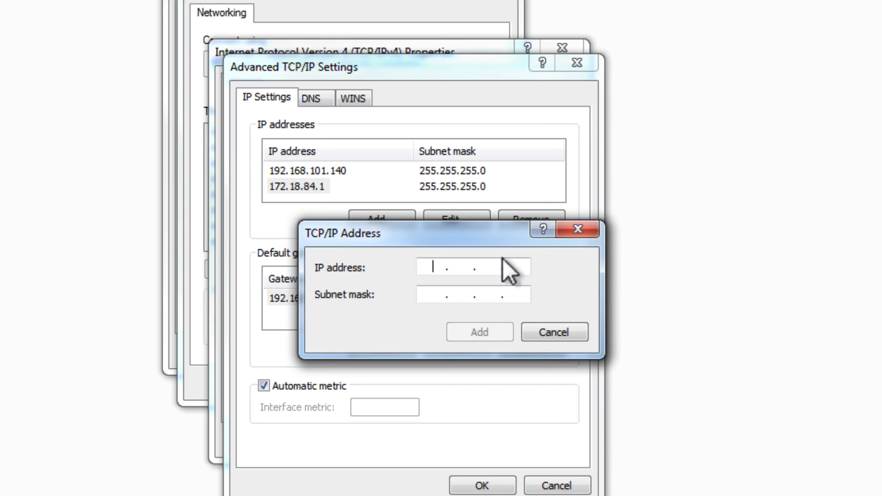
{"action": "left_click", "coordinate": [550, 334]}
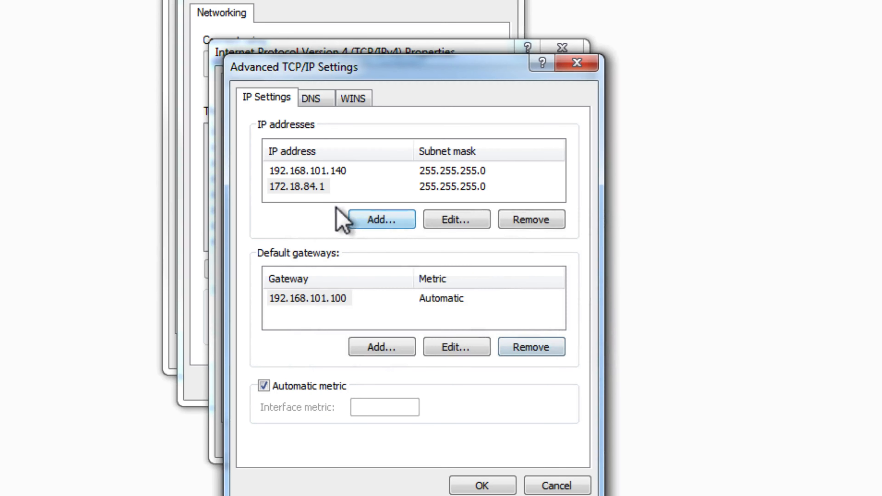
Check the listed IP addresses, accept the advanced TCP/IP settings and close the Local Area Connection dialogs.
{"action": "left_click", "coordinate": [298, 187]}
{"action": "left_click", "coordinate": [297, 171]}
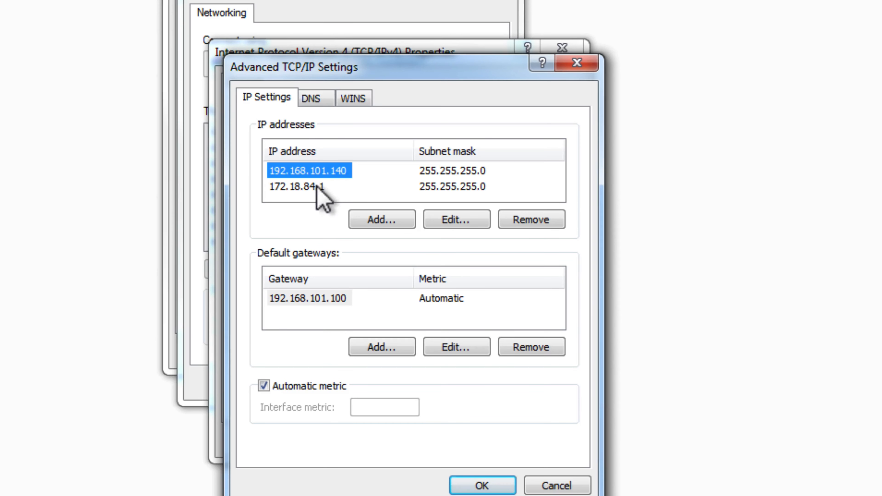
{"action": "left_click", "coordinate": [309, 188]}
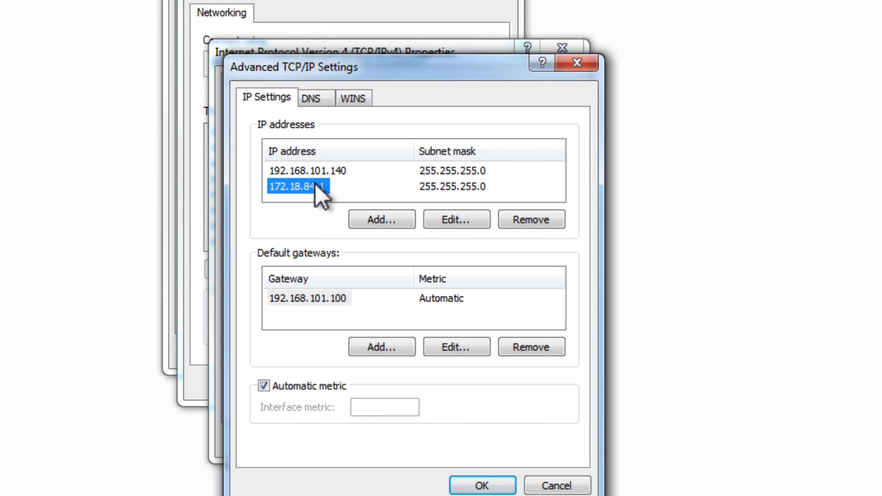
{"action": "left_click", "coordinate": [310, 195]}
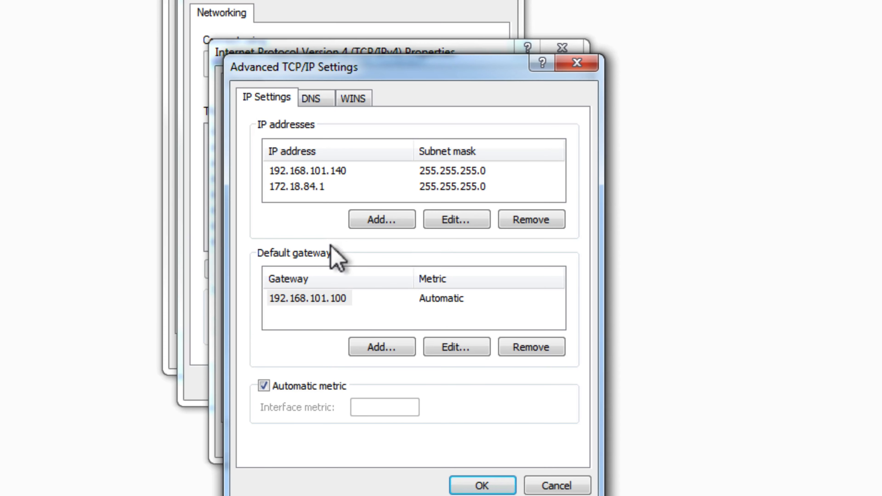
{"action": "left_click", "coordinate": [482, 486]}
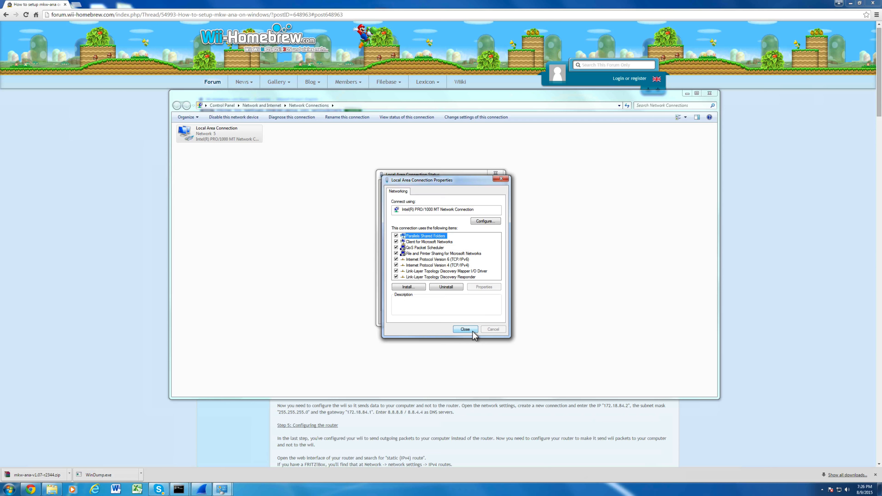
{"action": "left_click", "coordinate": [473, 331]}
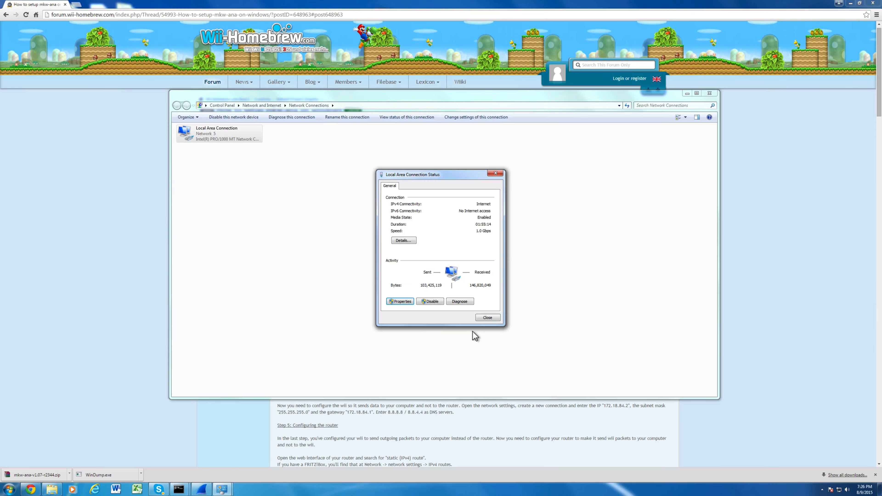
{"action": "left_click", "coordinate": [480, 318]}
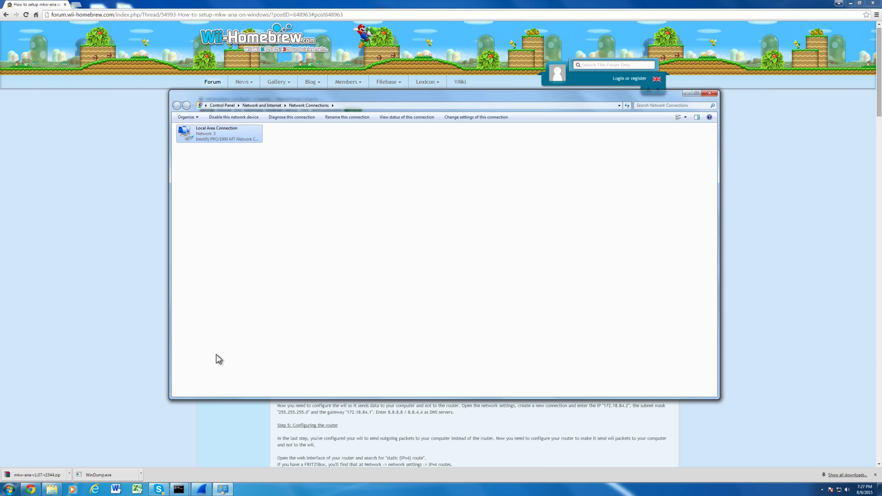
Launch the Registry Editor by running regedit.
{"action": "key", "text": "super+r"}
{"action": "type", "text": "reg"}
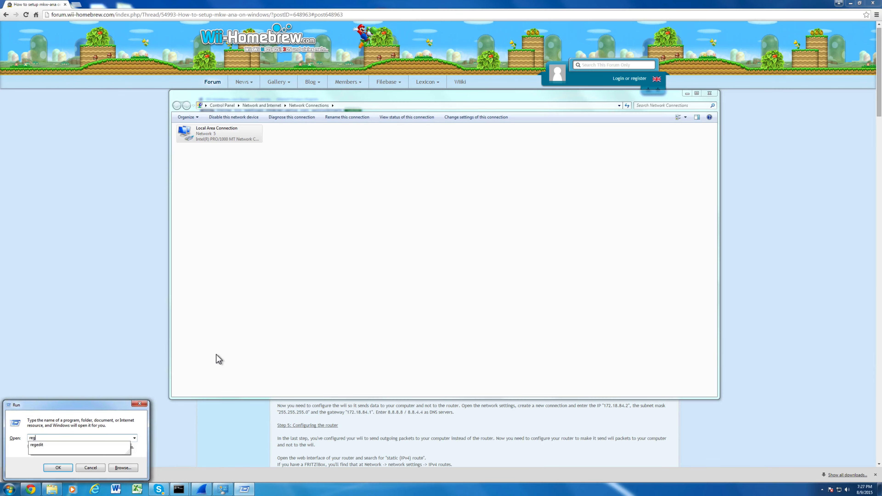
{"action": "type", "text": "edit"}
{"action": "key", "text": "Return"}
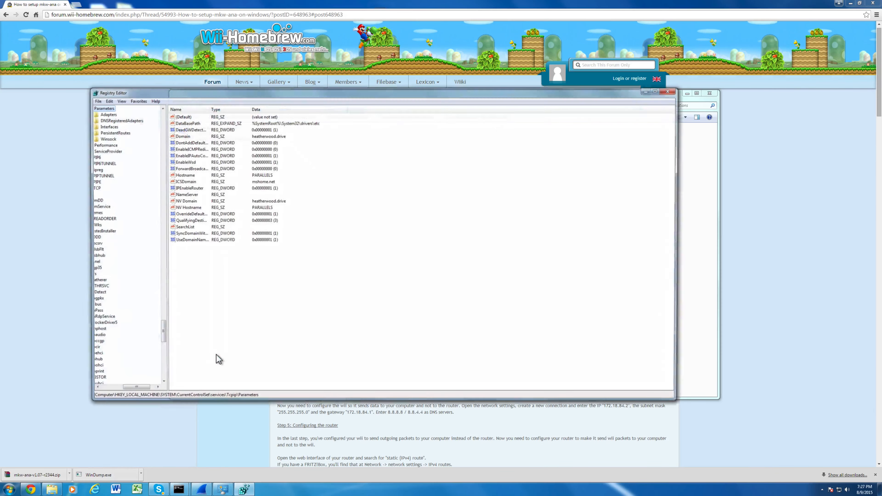
Browse the registry to HKEY_LOCAL_MACHINE\SYSTEM\CurrentControlSet\services\Tcpip\Parameters, select that key and collapse its subkeys.
{"action": "scroll", "coordinate": [134, 251], "scroll_direction": "up", "scroll_amount": 20}
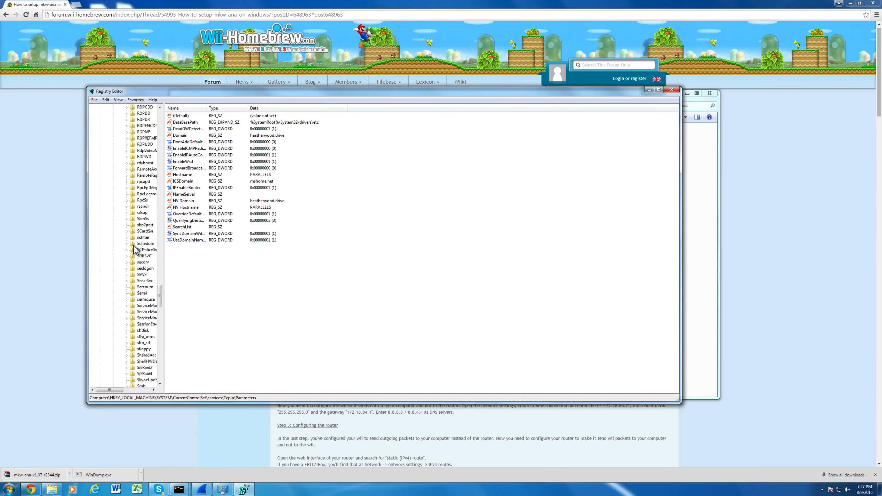
{"action": "scroll", "coordinate": [135, 250], "scroll_direction": "up", "scroll_amount": 20}
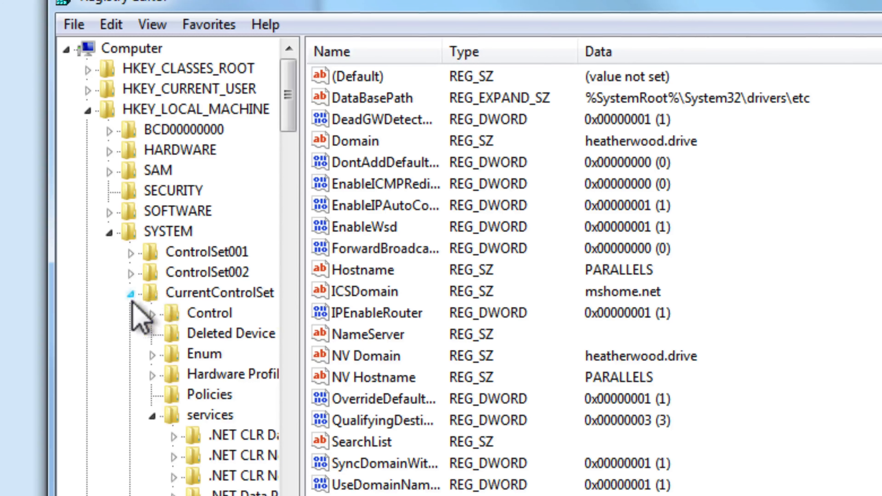
{"action": "left_click", "coordinate": [109, 233]}
{"action": "left_click", "coordinate": [109, 236]}
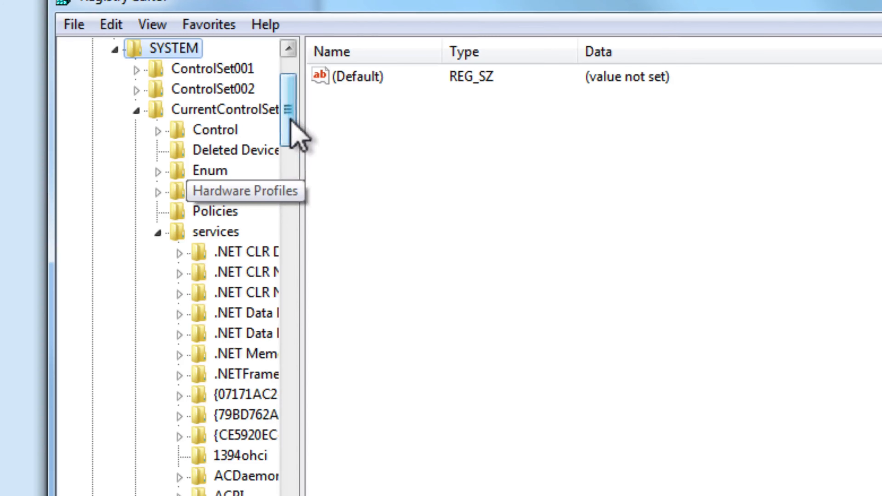
{"action": "left_click_drag", "start_coordinate": [291, 120], "coordinate": [285, 474]}
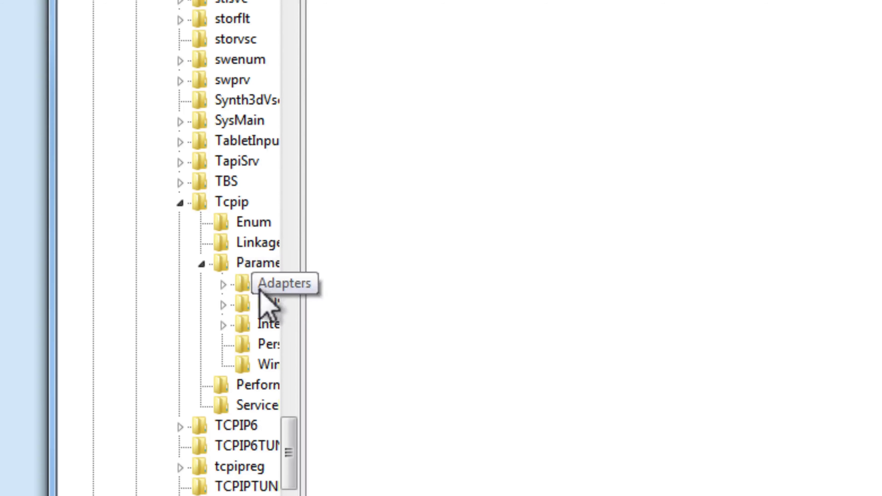
{"action": "left_click", "coordinate": [255, 265]}
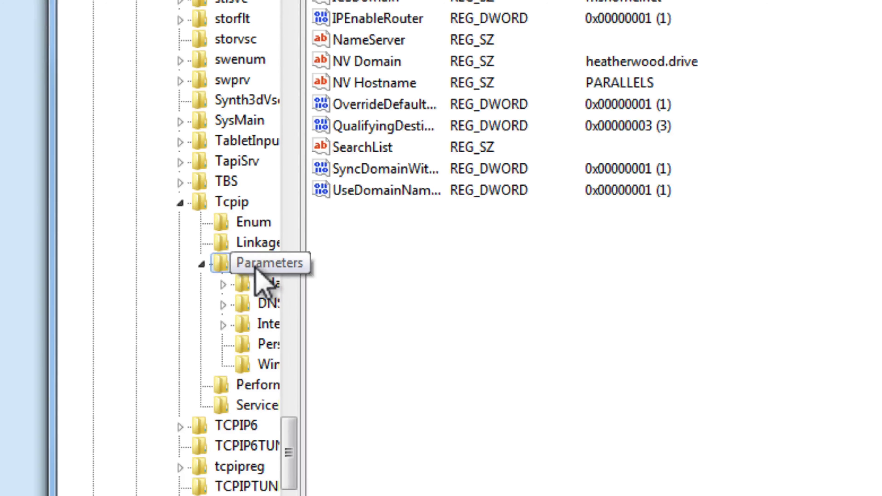
{"action": "left_click", "coordinate": [203, 265]}
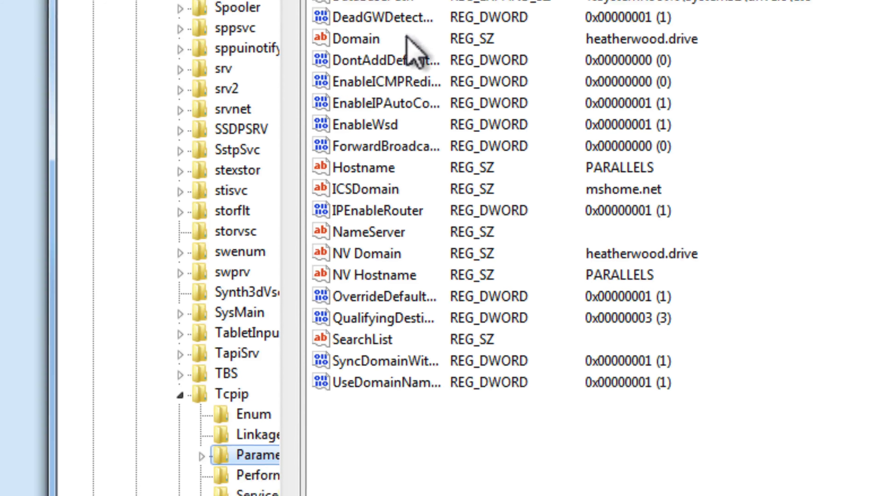
Set the value data of EnableICMPRedirect to 0 in the Tcpip Parameters key.
{"action": "double_click", "coordinate": [364, 84]}
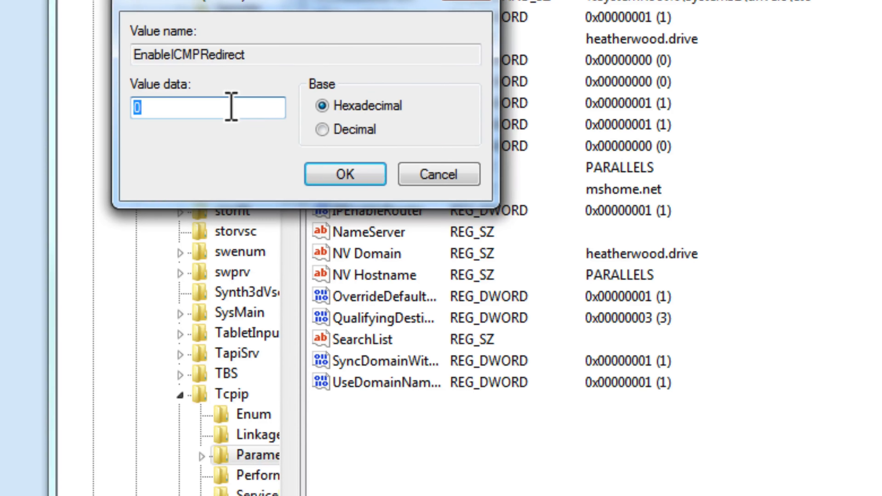
{"action": "type", "text": "0"}
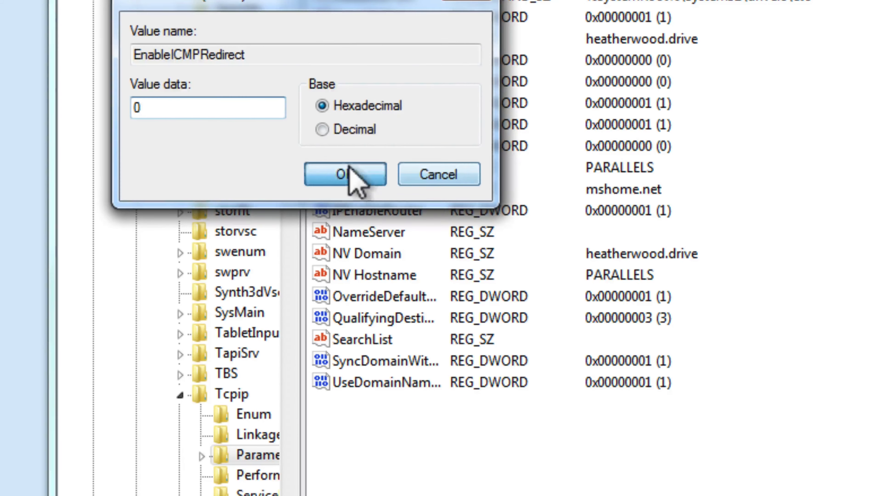
{"action": "left_click", "coordinate": [358, 173]}
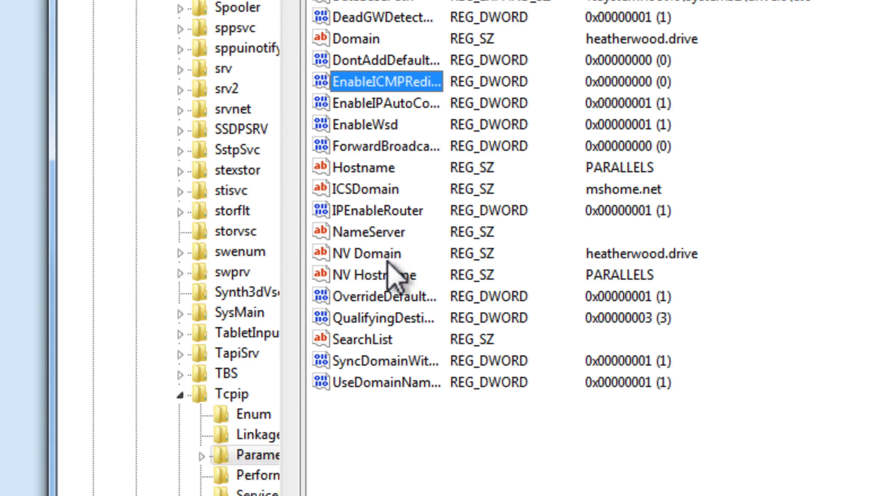
Inspect the value data of IPEnableRouter and cancel its edit dialog.
{"action": "left_click", "coordinate": [367, 210]}
{"action": "double_click", "coordinate": [367, 210]}
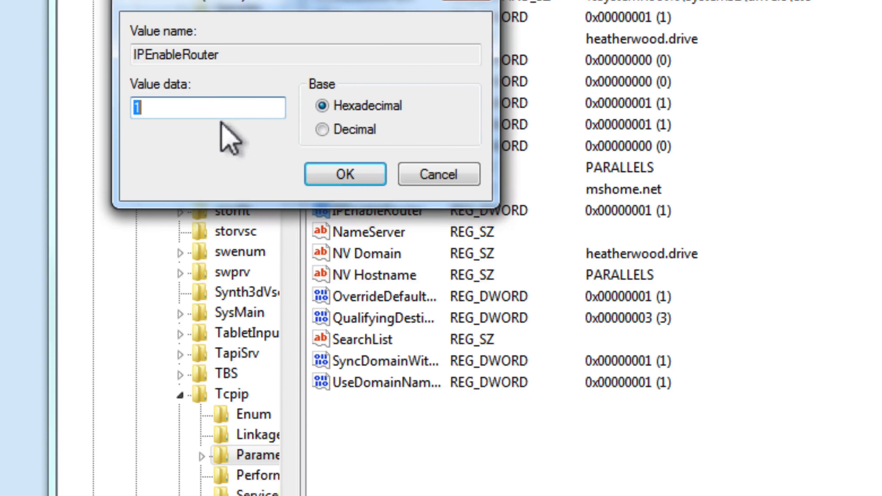
{"action": "left_click", "coordinate": [421, 176]}
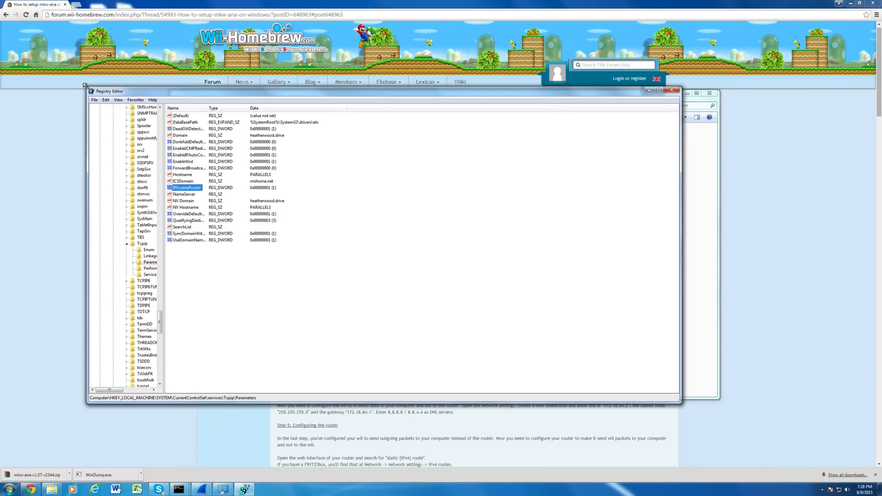
Close the Registry Editor and the Network Connections window.
{"action": "double_click", "coordinate": [91, 91]}
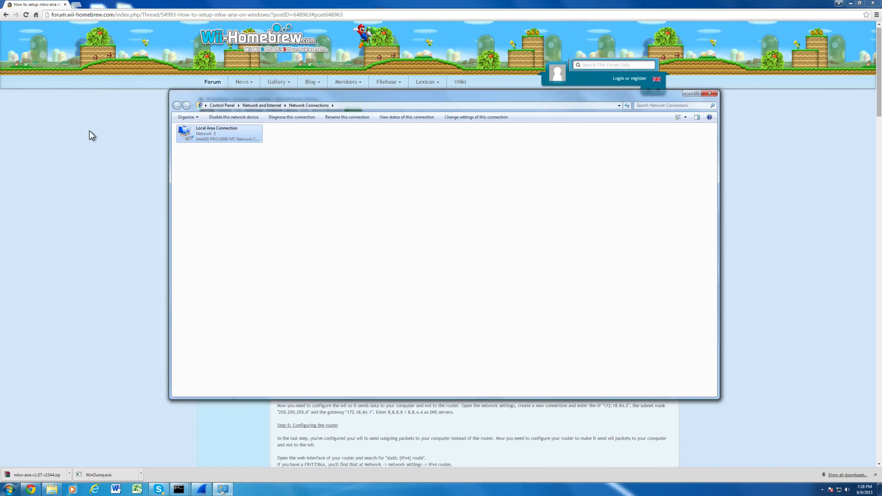
{"action": "left_click", "coordinate": [173, 97]}
{"action": "left_click", "coordinate": [174, 99]}
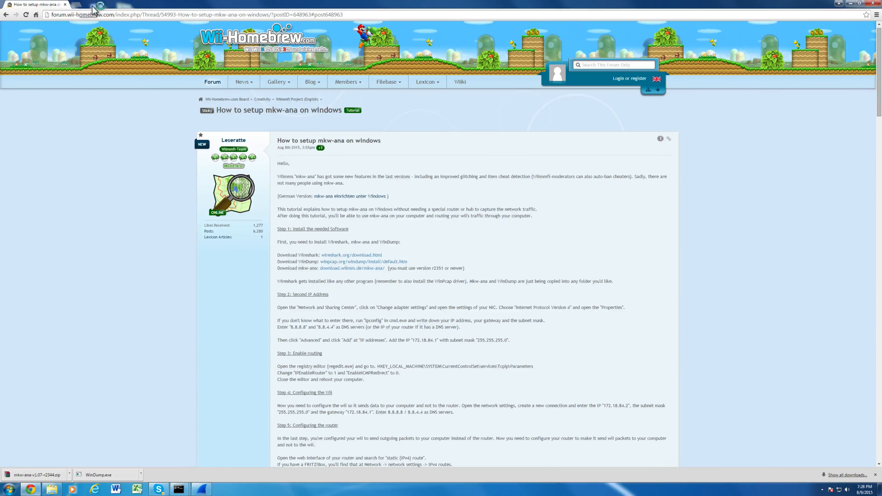
Open the router's web interface at 192.168.101.100 in a new browser tab.
{"action": "left_click", "coordinate": [76, 5]}
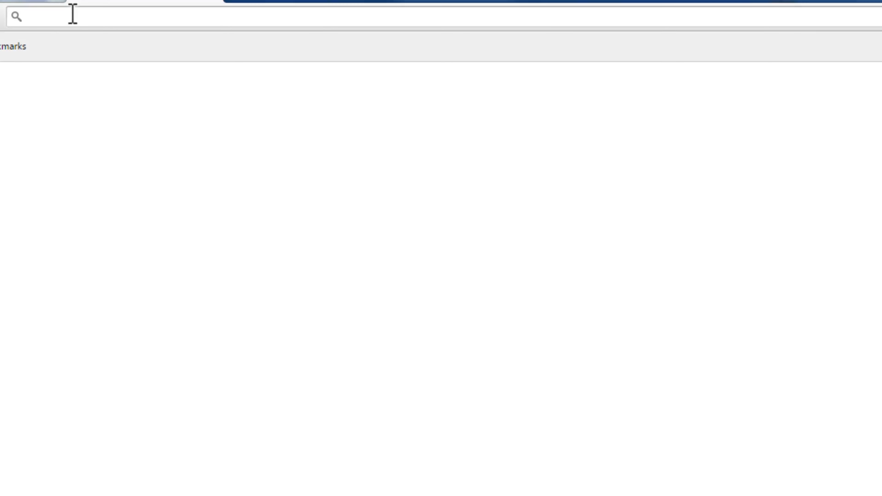
{"action": "type", "text": "1"}
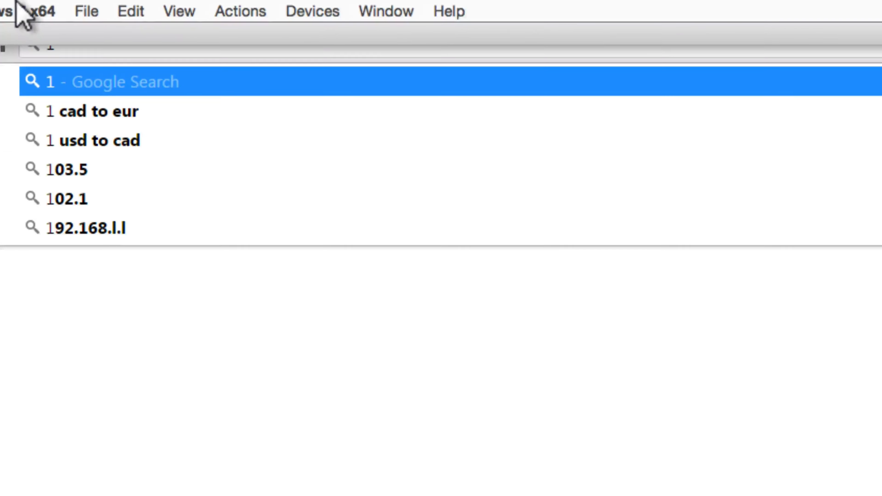
{"action": "type", "text": "92.168.1"}
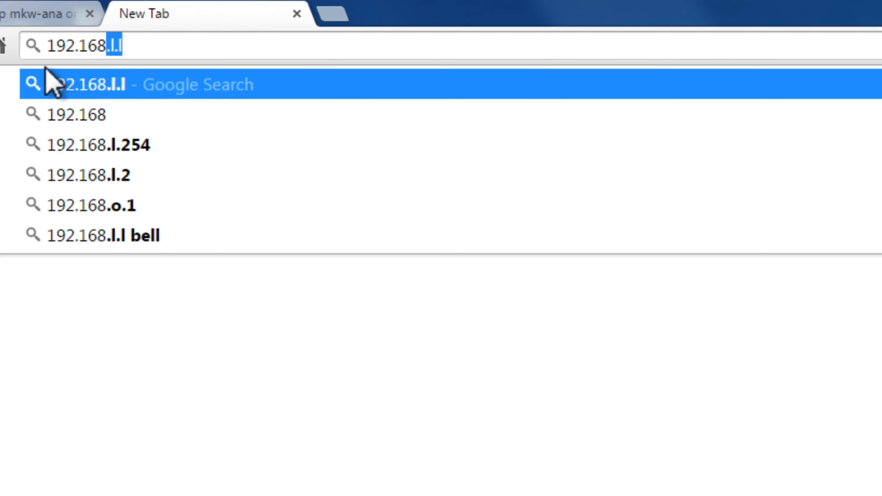
{"action": "type", "text": "01.100"}
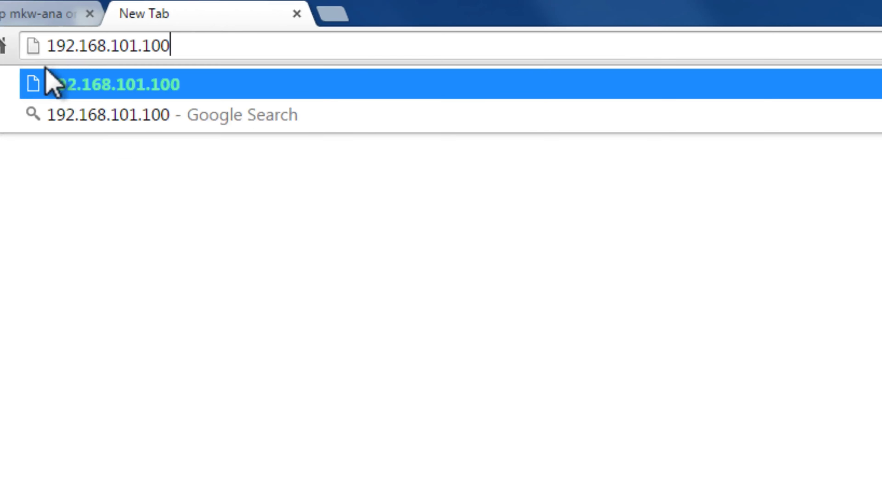
{"action": "key", "text": "Return"}
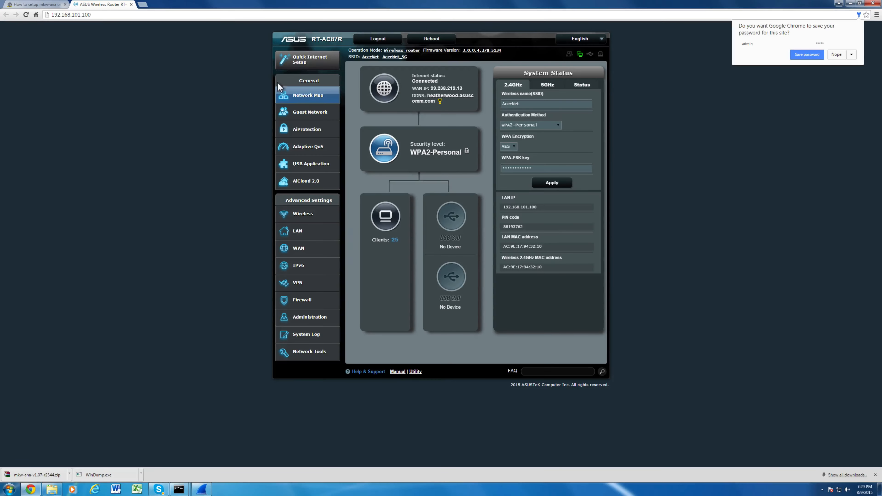
Review the Network/Host IP, Netmask and Interface fields of the router's LAN static route list, and close the router page.
{"action": "left_click", "coordinate": [328, 234]}
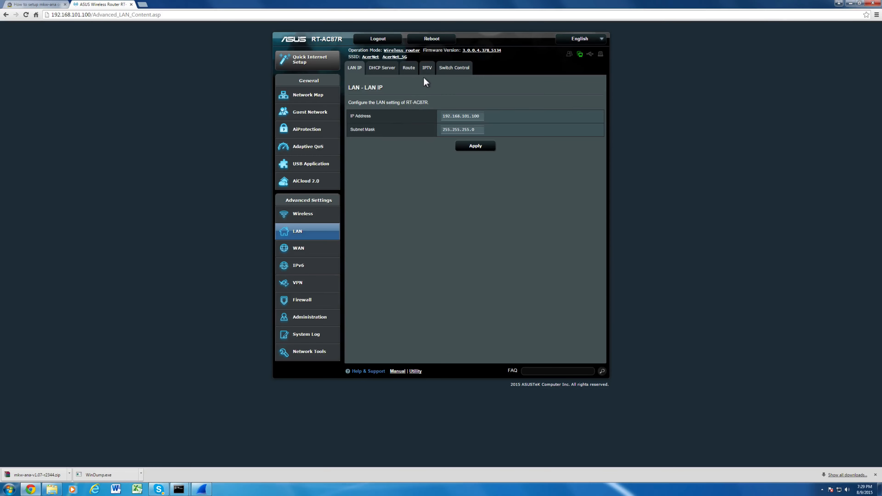
{"action": "left_click", "coordinate": [411, 68]}
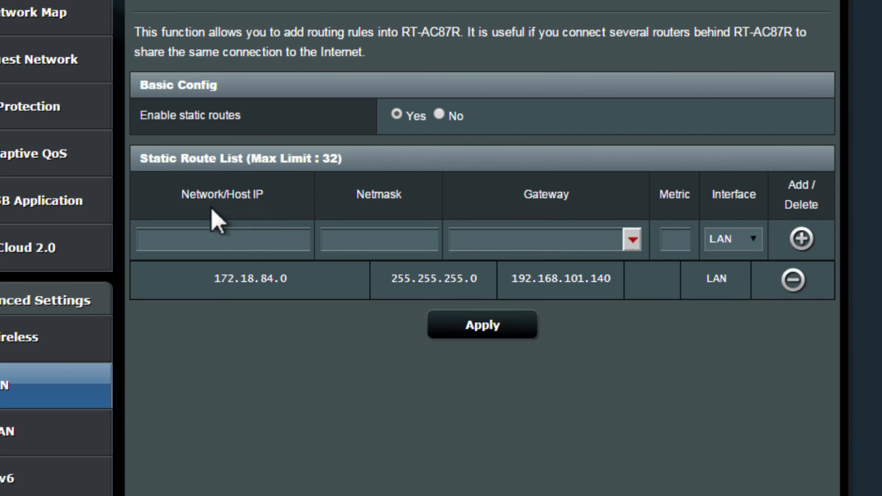
{"action": "left_click", "coordinate": [212, 243]}
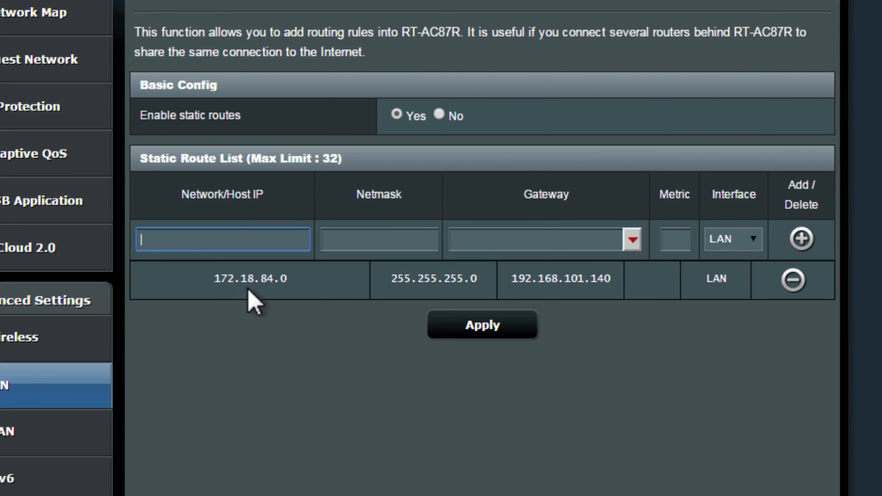
{"action": "left_click", "coordinate": [381, 245]}
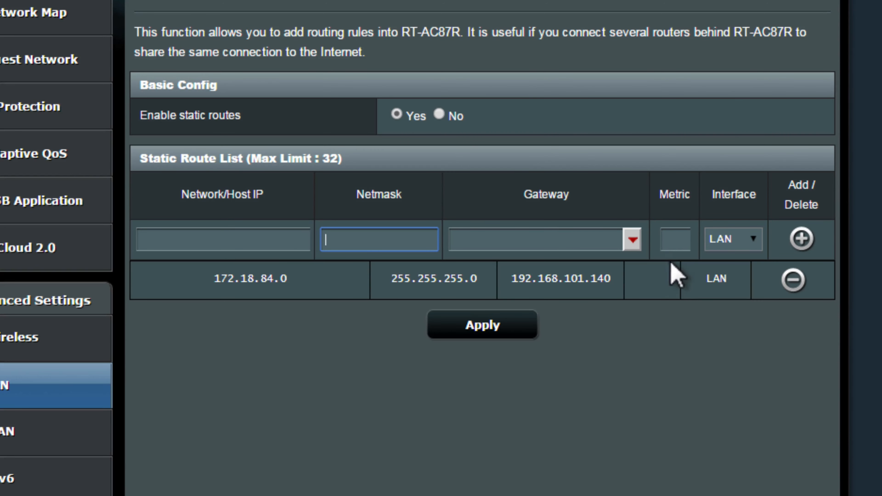
{"action": "left_click", "coordinate": [746, 243]}
{"action": "left_click", "coordinate": [687, 356]}
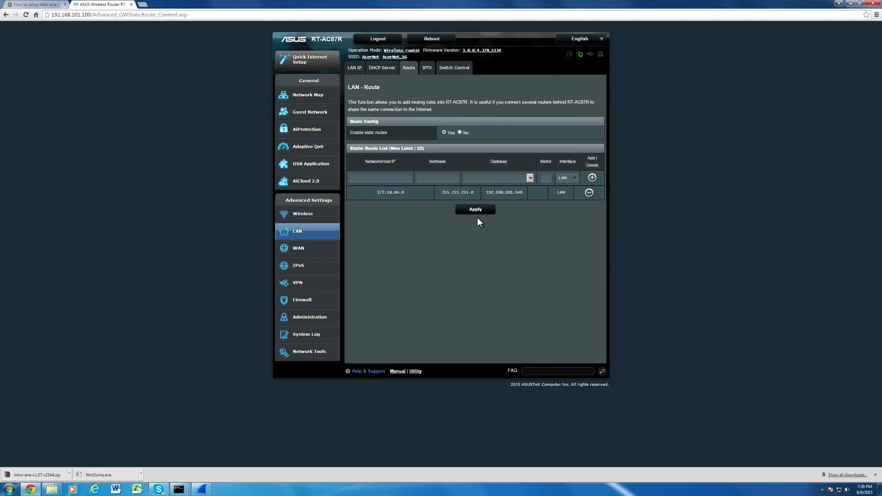
{"action": "left_click", "coordinate": [131, 4]}
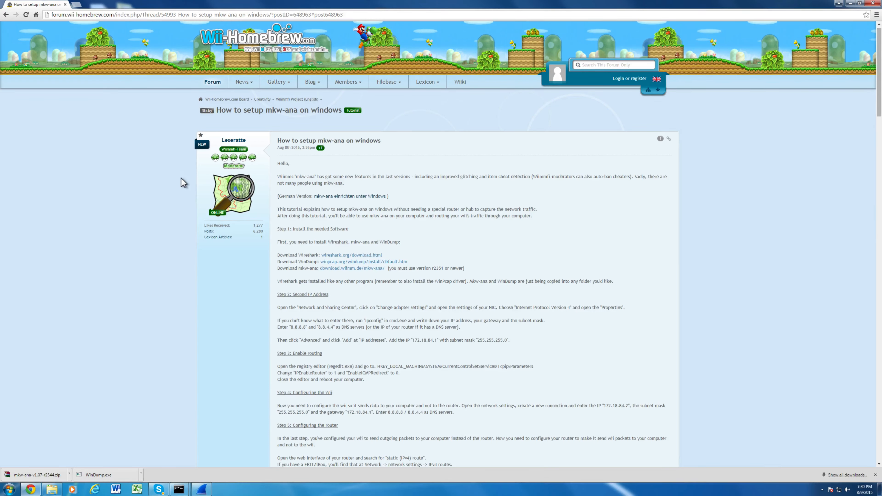
Switch to the cygwin folder in Windows Explorer, view the windump command in capture.bat with Notepad, and close the file.
{"action": "key", "text": "alt+Tab"}
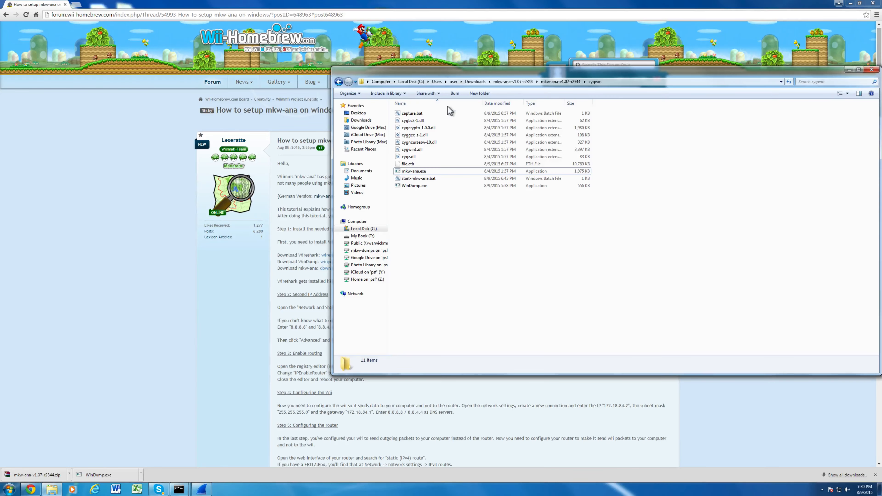
{"action": "left_click", "coordinate": [422, 114]}
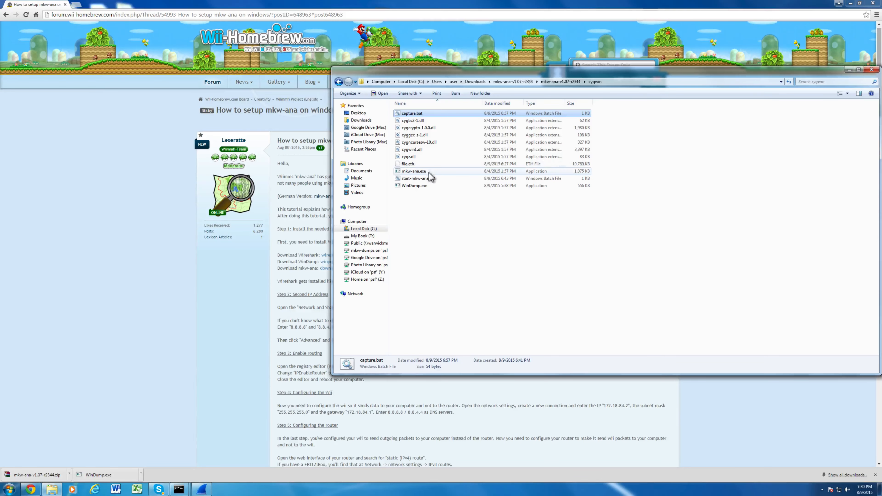
{"action": "right_click", "coordinate": [421, 115]}
{"action": "left_click", "coordinate": [428, 124]}
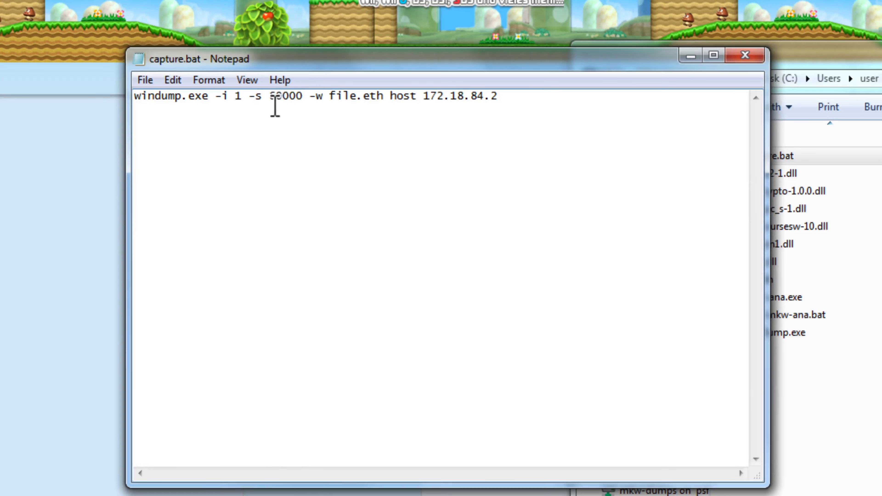
{"action": "left_click", "coordinate": [281, 100]}
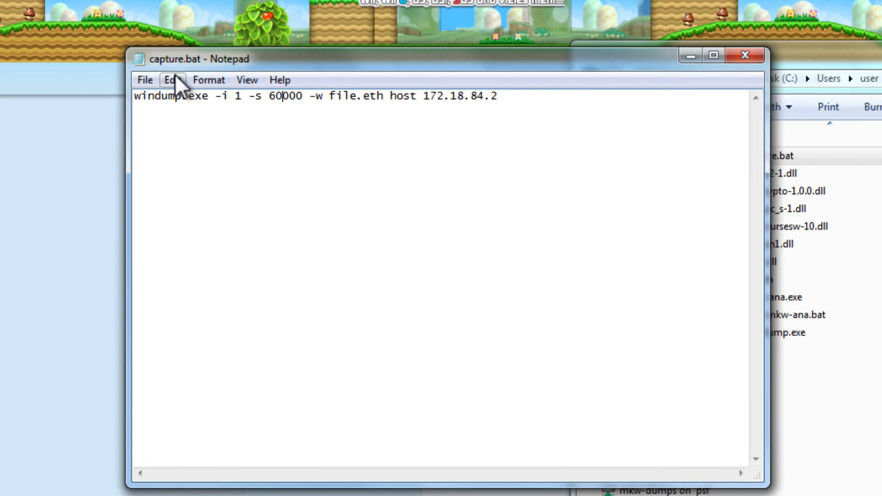
{"action": "double_click", "coordinate": [138, 57]}
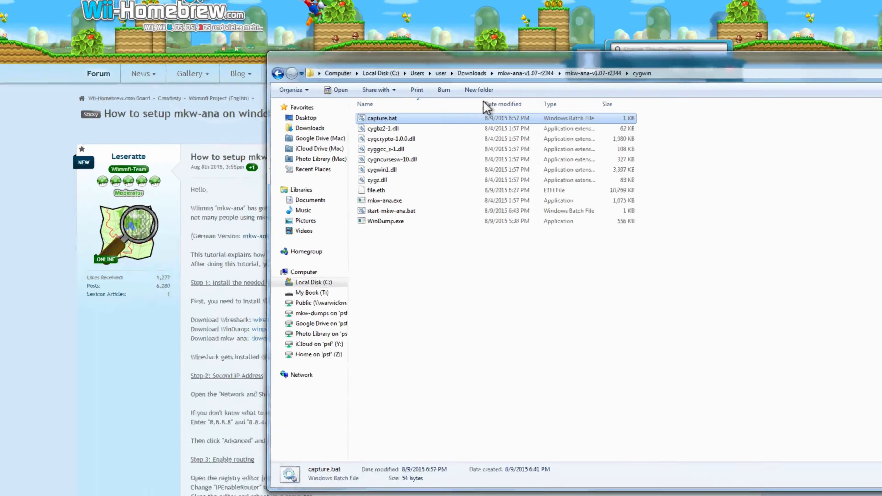
View the mkw-ana command in start-mkw-ana.bat with Notepad and close the file.
{"action": "left_click", "coordinate": [406, 211]}
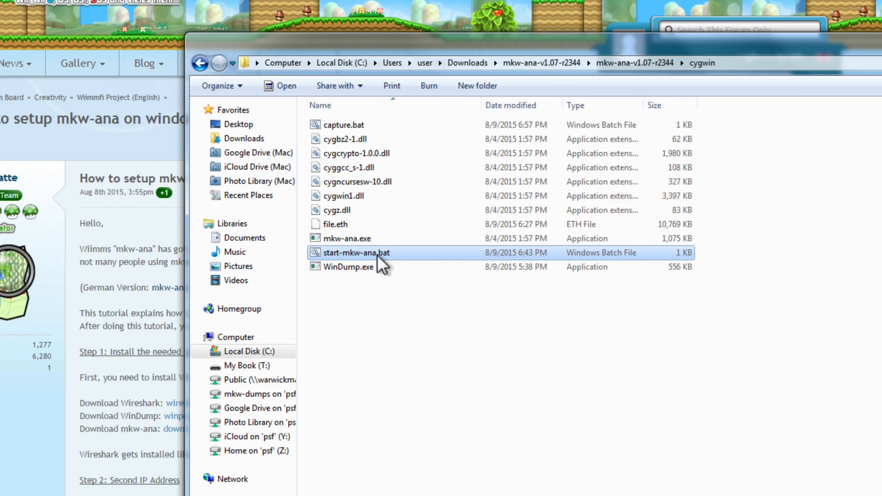
{"action": "right_click", "coordinate": [378, 257]}
{"action": "left_click", "coordinate": [405, 268]}
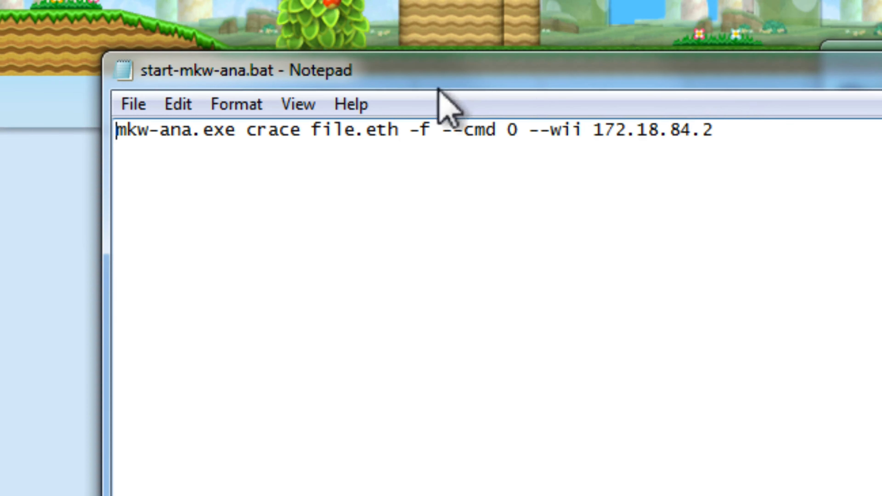
{"action": "double_click", "coordinate": [123, 71]}
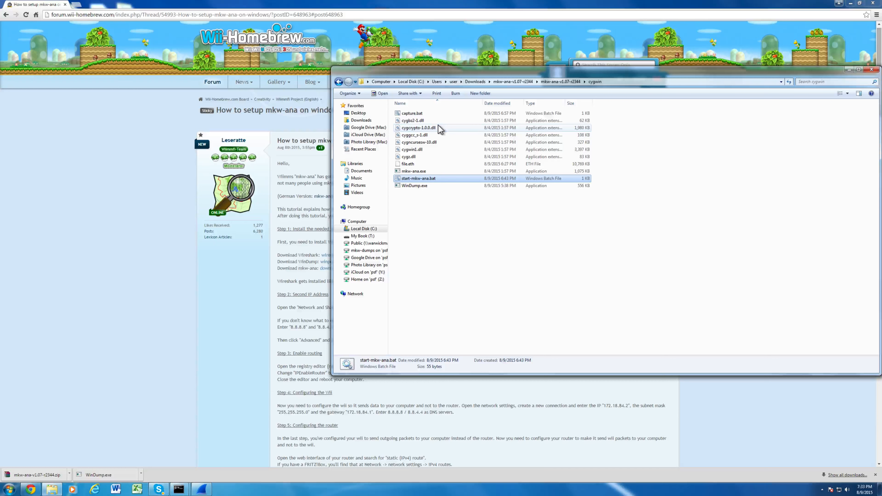
Return to the tutorial in Chrome to review its testing and mkw-ana sections, and check the running Wireshark capture.
{"action": "left_click", "coordinate": [195, 312]}
{"action": "scroll", "coordinate": [295, 314], "scroll_direction": "down", "scroll_amount": 2}
{"action": "scroll", "coordinate": [298, 315], "scroll_direction": "down", "scroll_amount": 6}
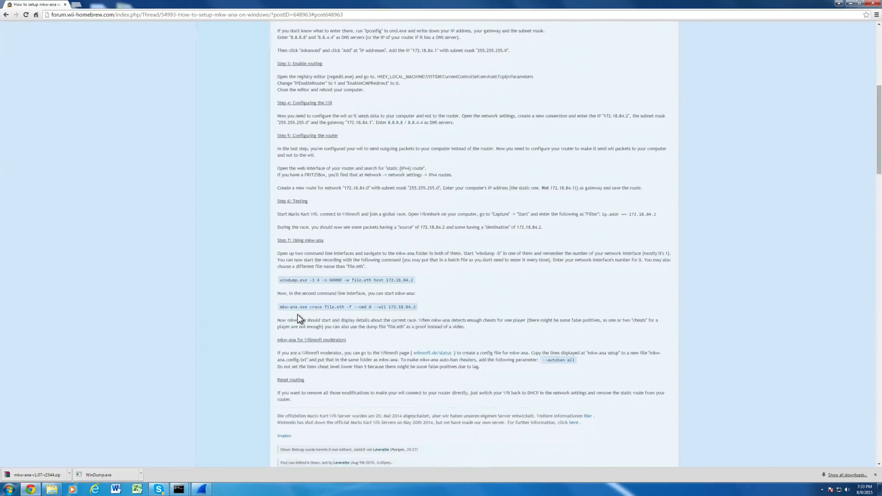
{"action": "left_click", "coordinate": [201, 490]}
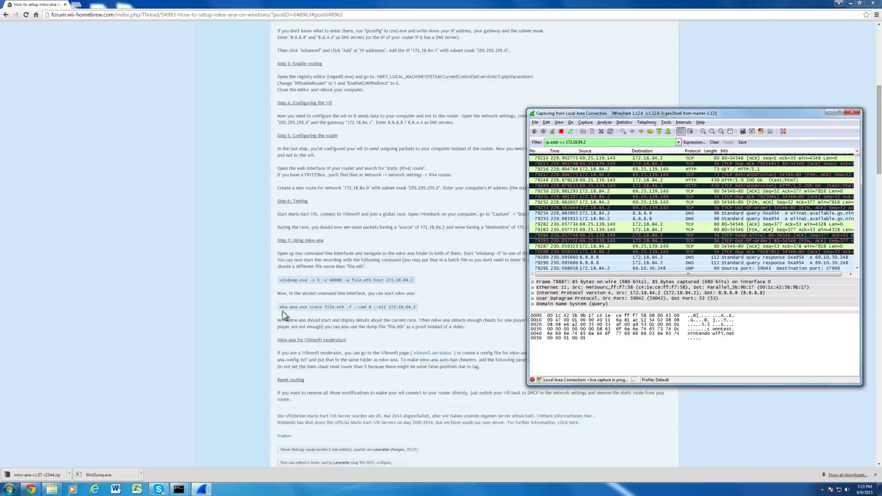
{"action": "left_click", "coordinate": [227, 310]}
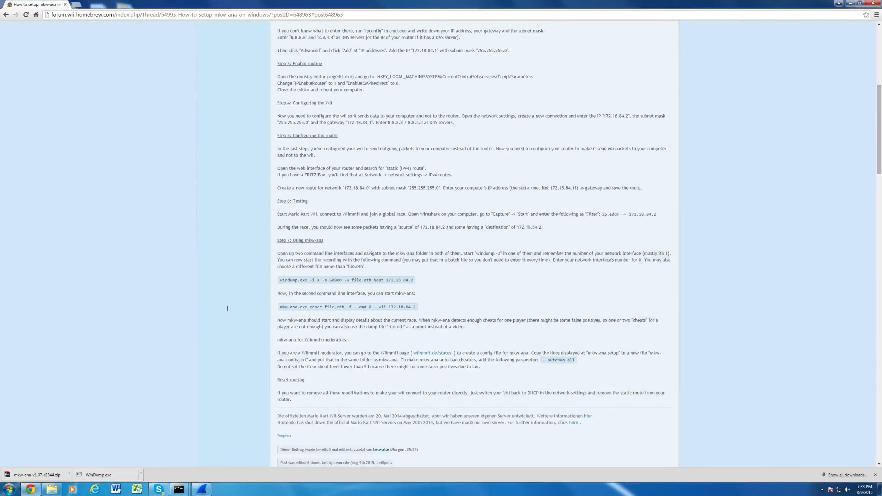